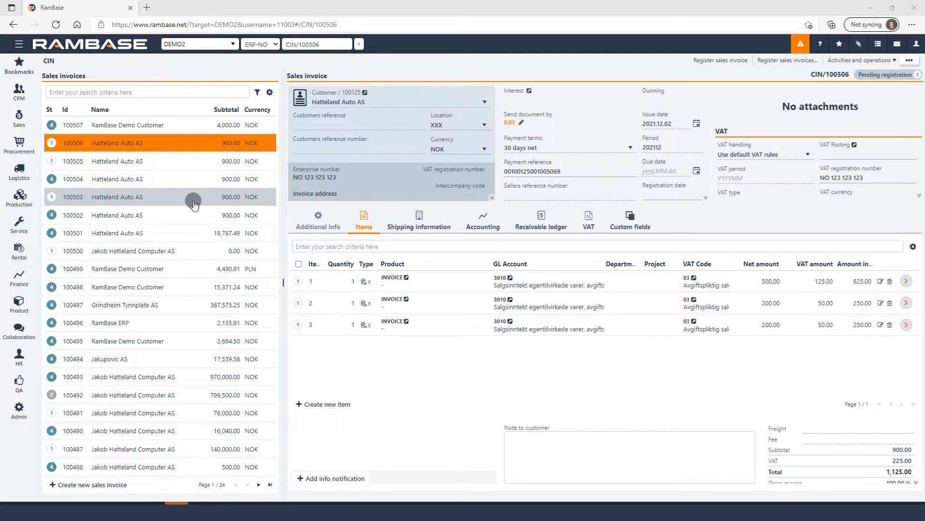
Step: Filter the invoice list to sales invoices pending registration, and clear that filter again
click(257, 93)
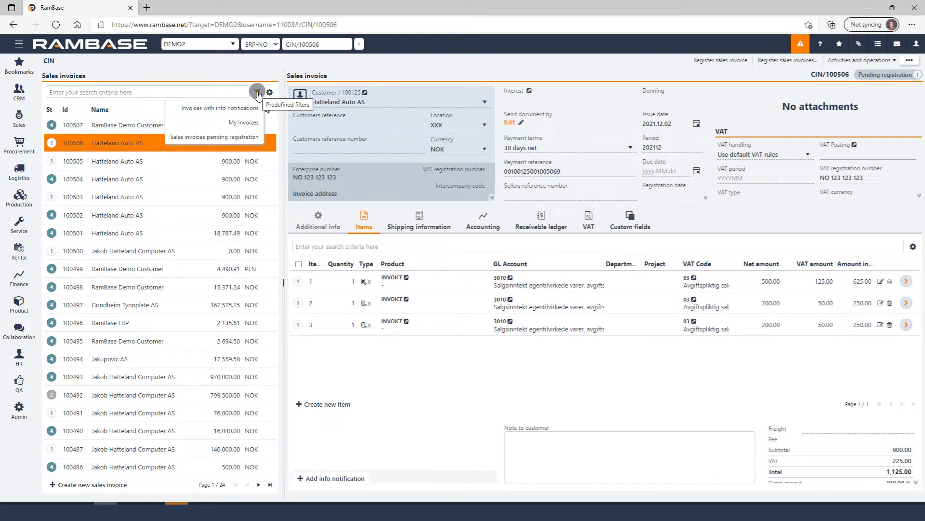
click(222, 135)
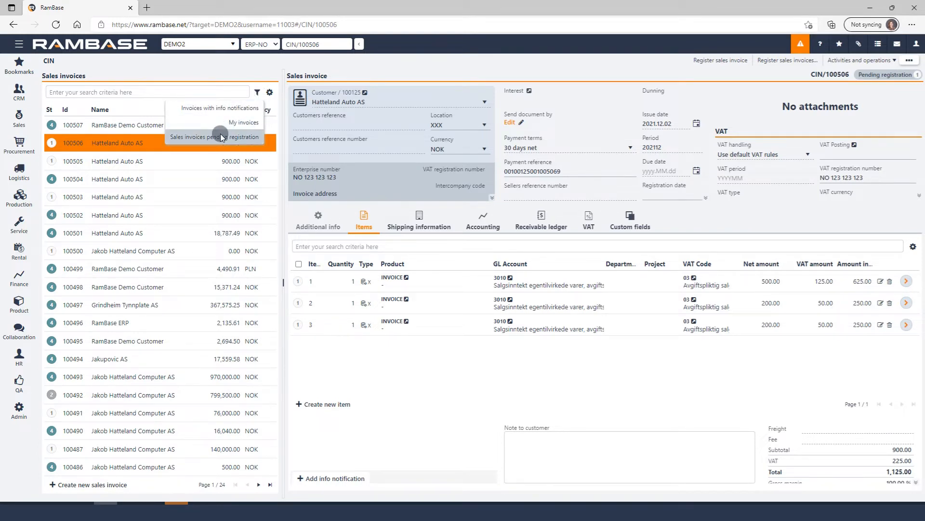
click(259, 93)
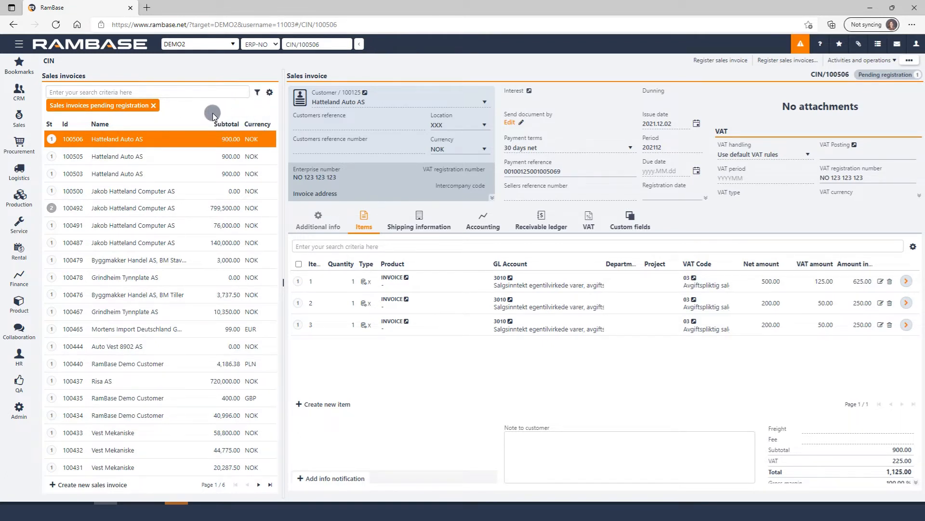
click(155, 104)
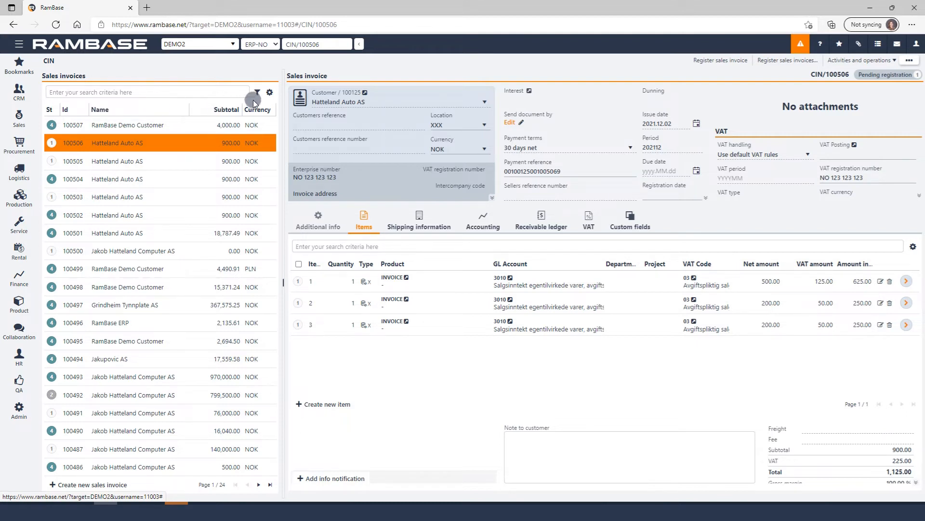
Step: Show the Created at column in the sales invoice list and hide it again
click(269, 92)
mouse_move(281, 107)
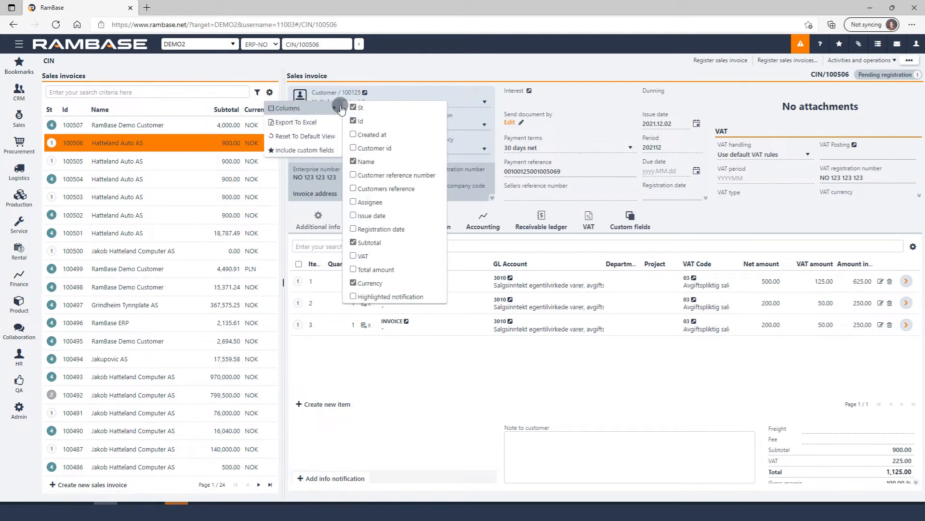
click(354, 135)
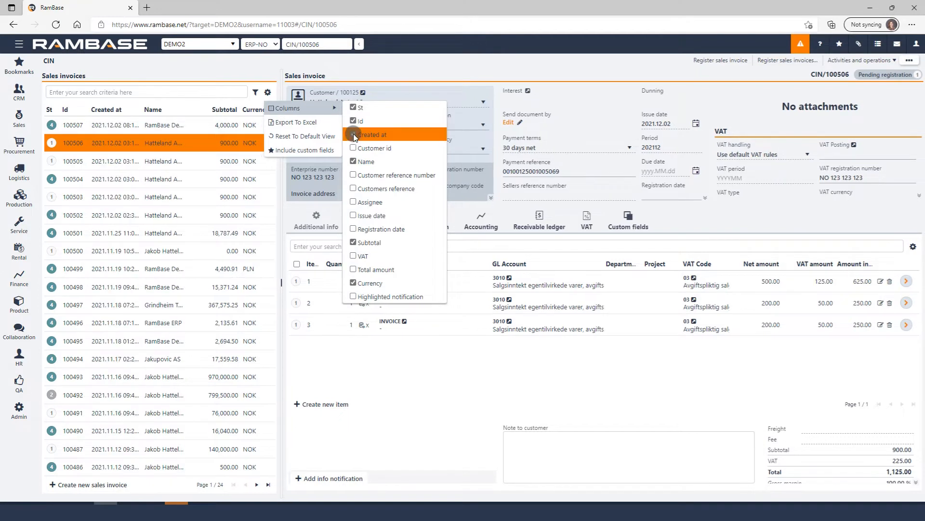
click(354, 135)
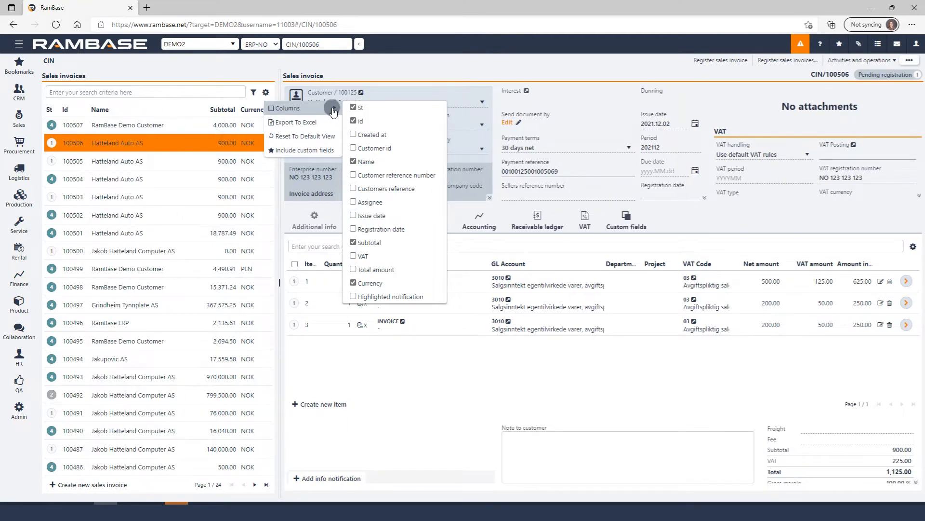
click(268, 94)
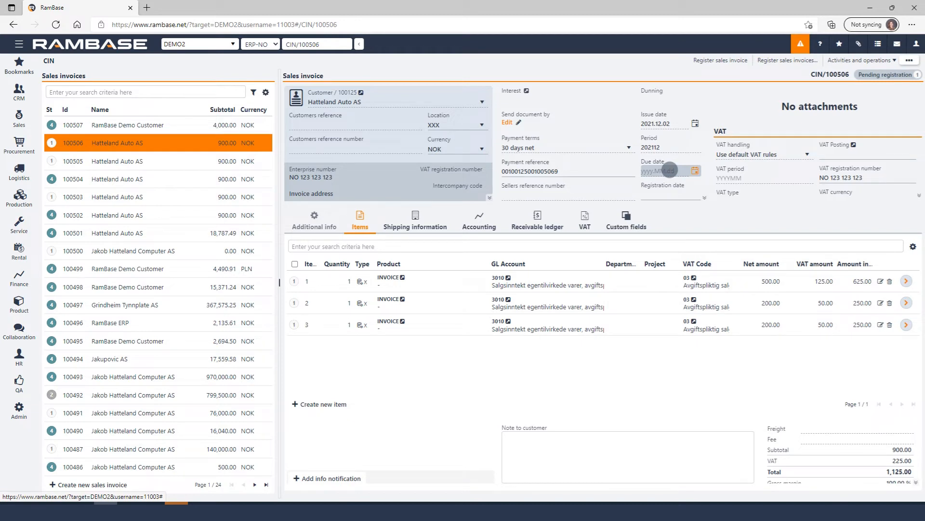
Step: Expand the selected Hatteland Auto AS invoice's full VAT details, examine them, and collapse them
click(705, 199)
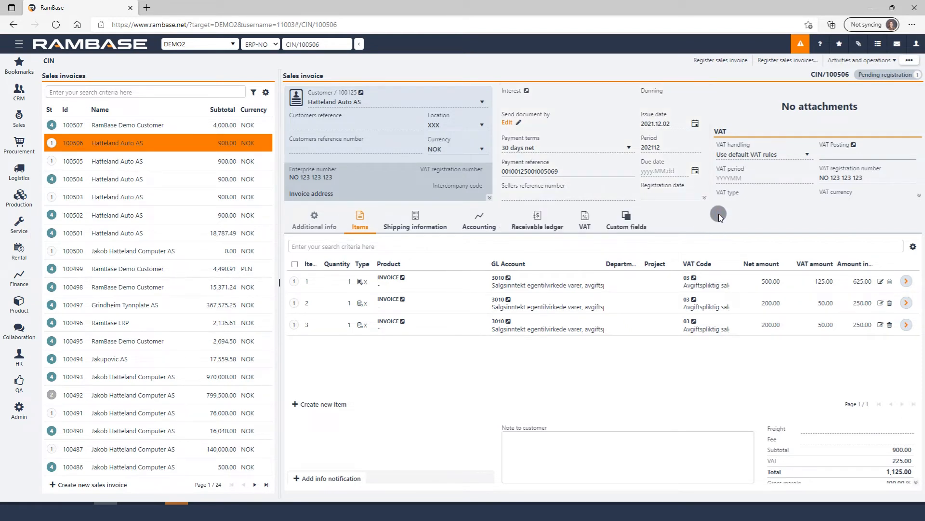
click(919, 199)
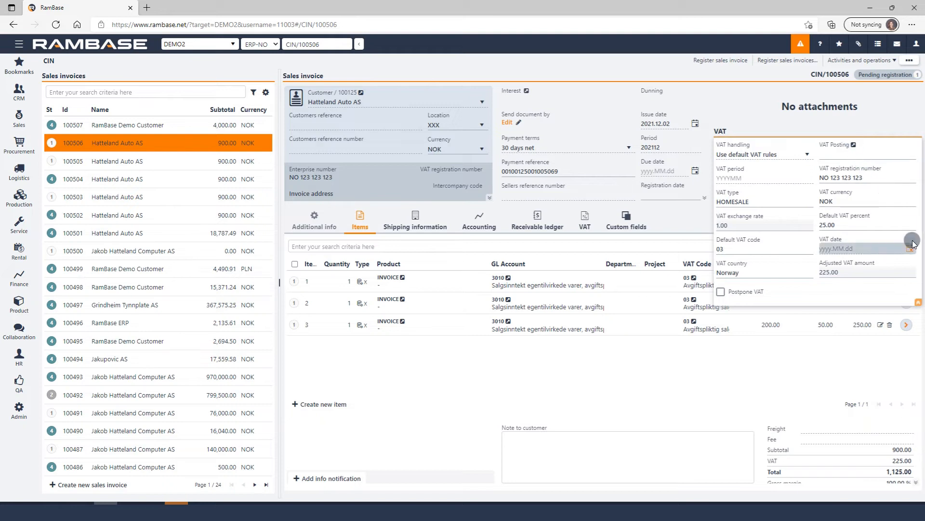
click(918, 304)
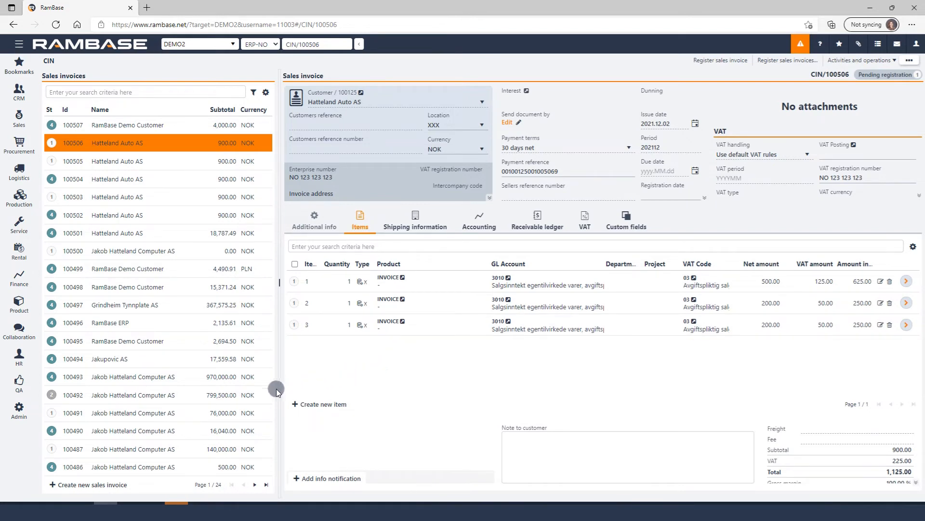
Step: Open the form for a new item on the selected invoice and cancel it
click(334, 407)
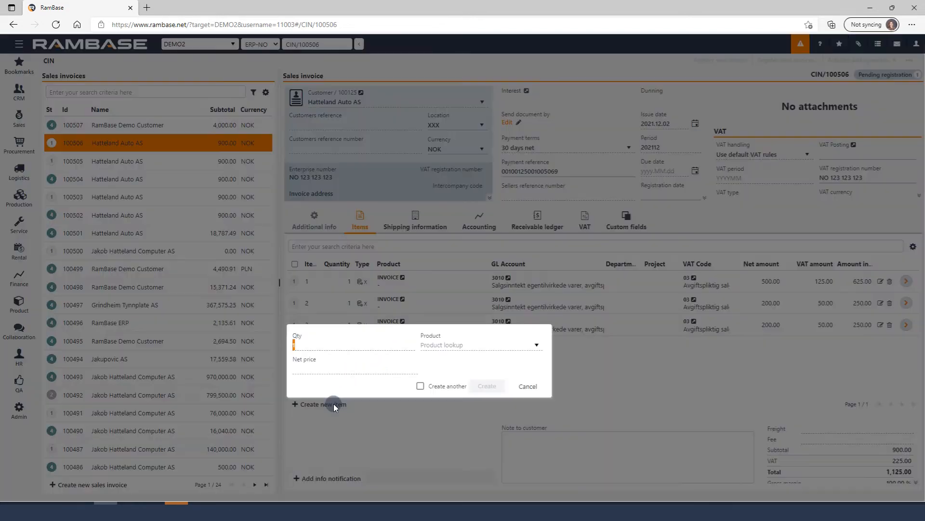
click(534, 387)
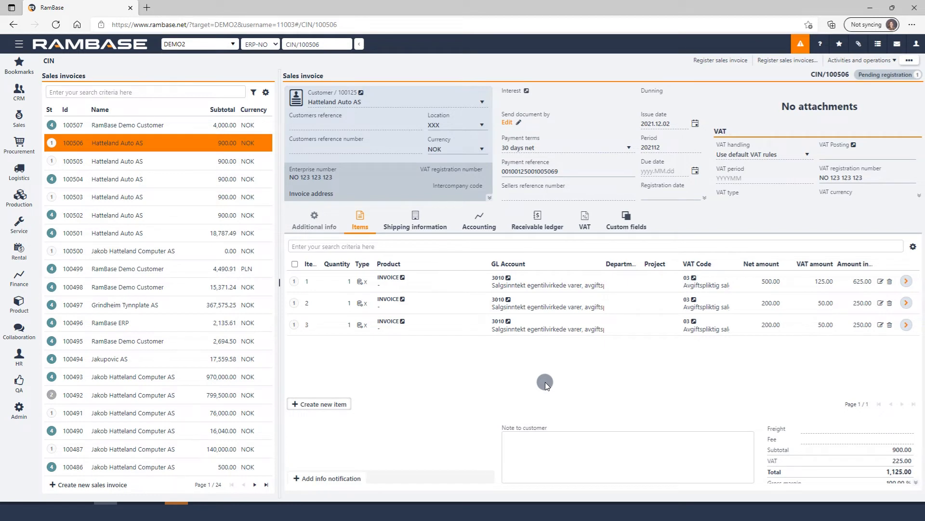
Step: Open invoice item 1 for inline editing, view the available VAT codes for it, and discard the edit
click(881, 281)
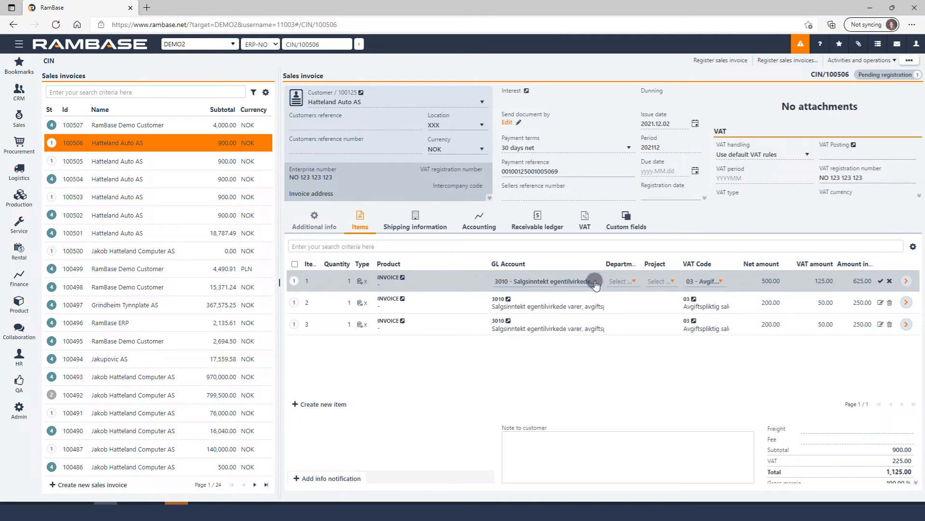
click(595, 282)
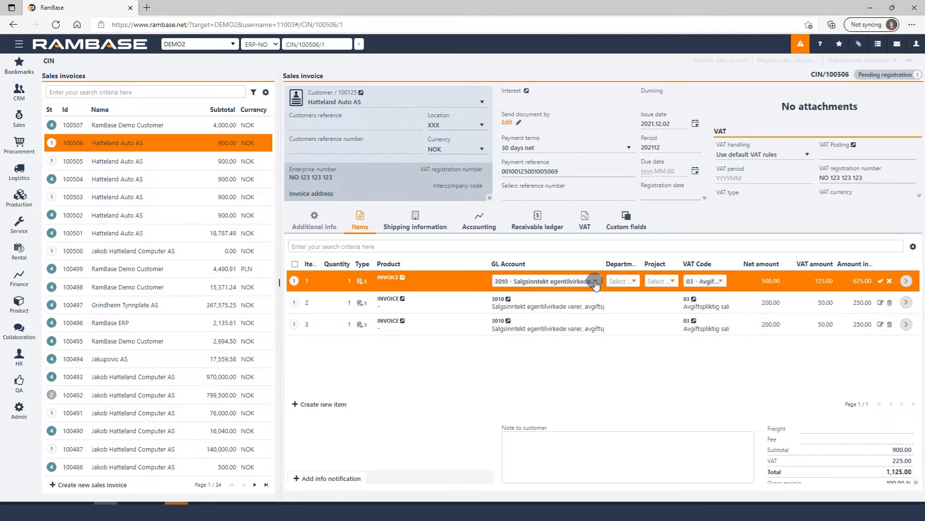
click(595, 281)
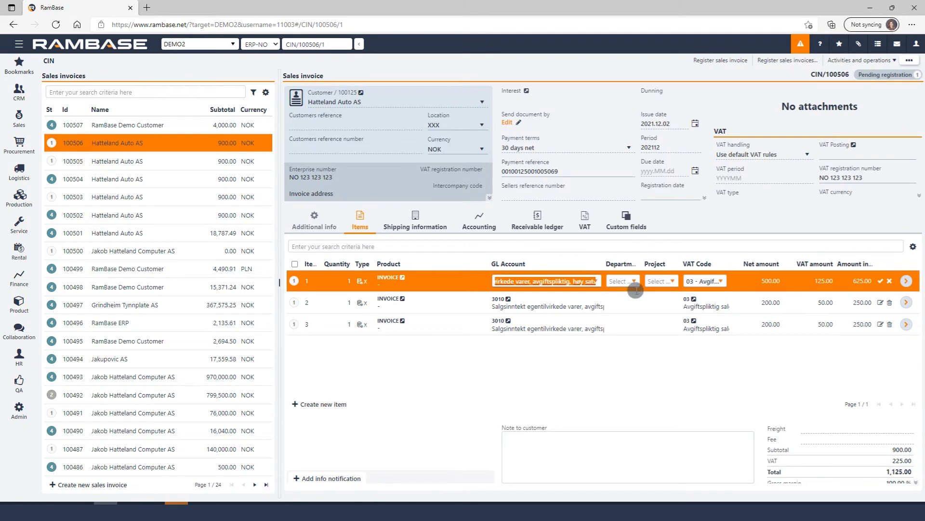
click(721, 281)
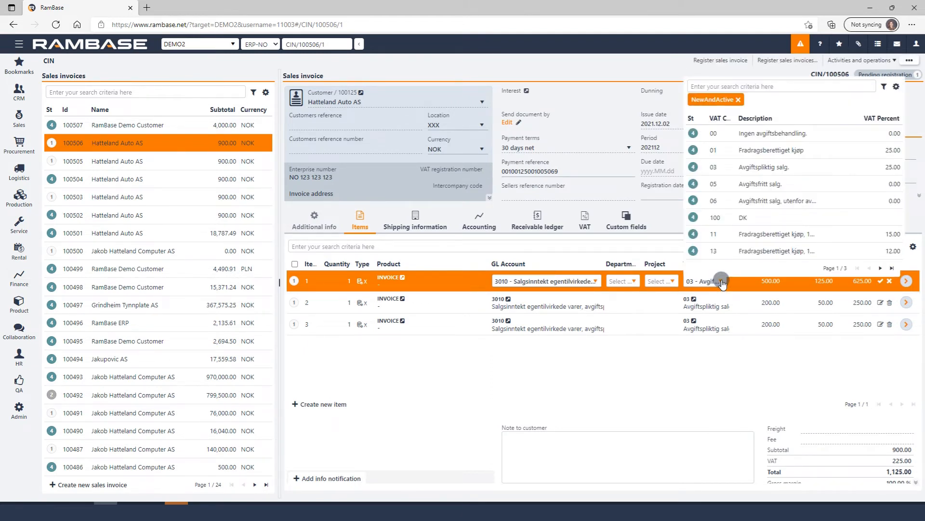
click(890, 281)
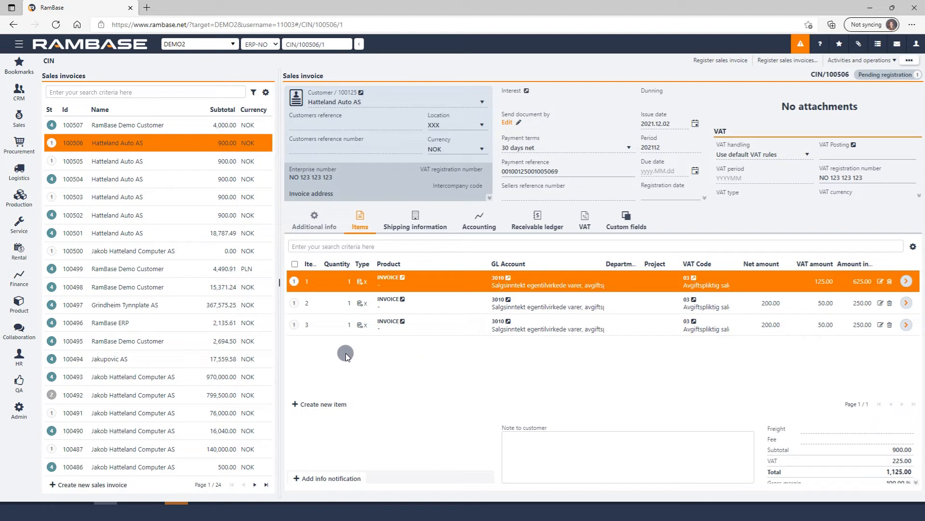
Step: Select invoice items 1 and 2 to view the actions for selected items, and clear the selection
click(295, 285)
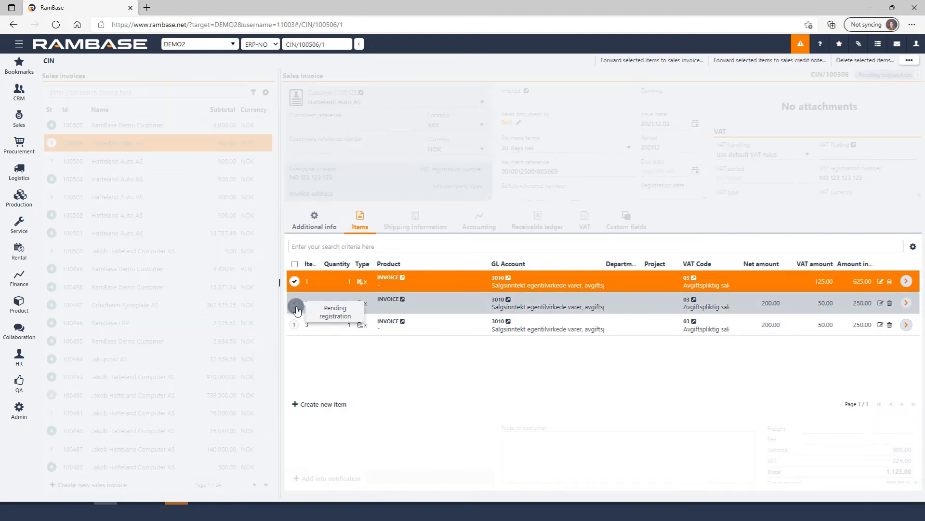
click(296, 307)
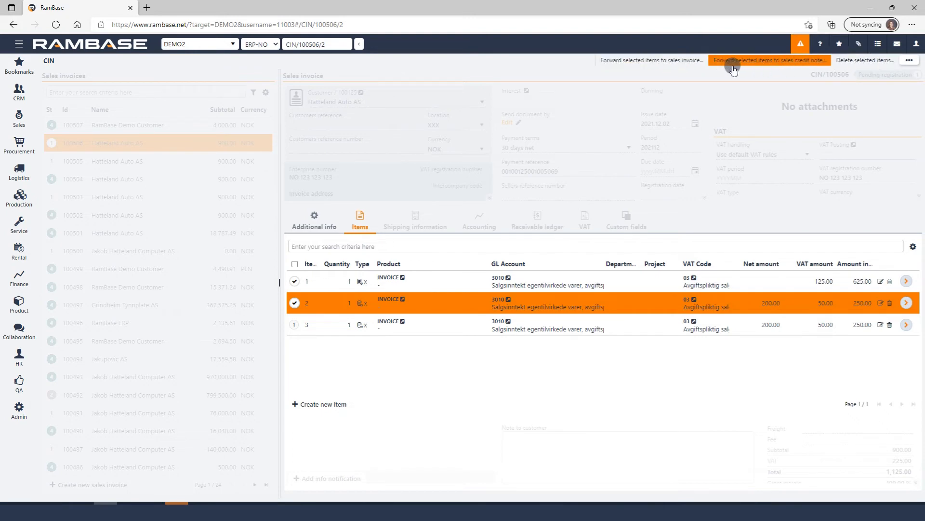
click(295, 304)
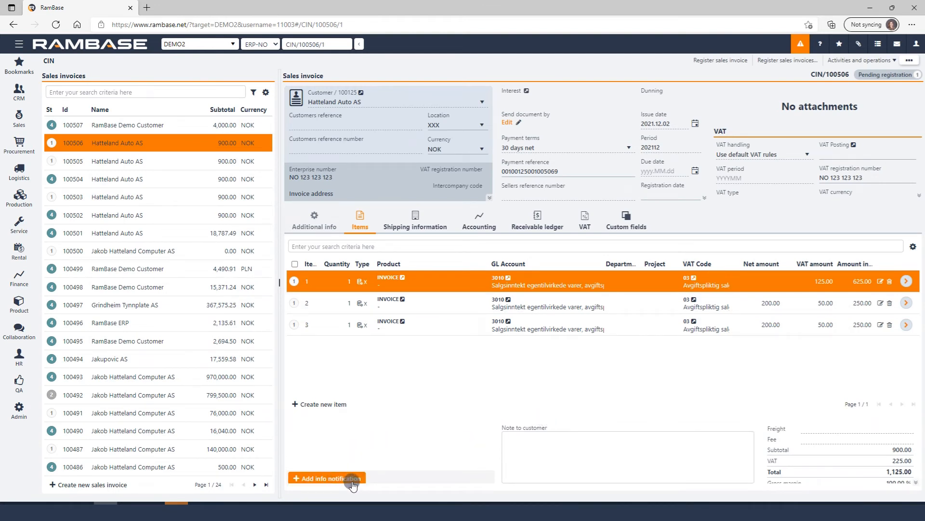
click(537, 457)
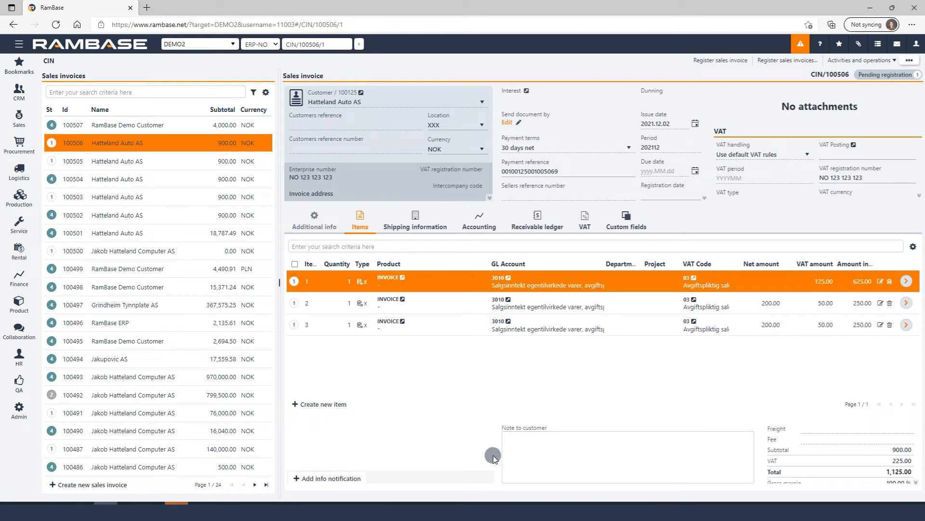
Step: Open the RamBase Demo Customer invoice for 4,000.00 NOK and examine its shipping, accounting, adjustment, receivable ledger and VAT information
click(189, 127)
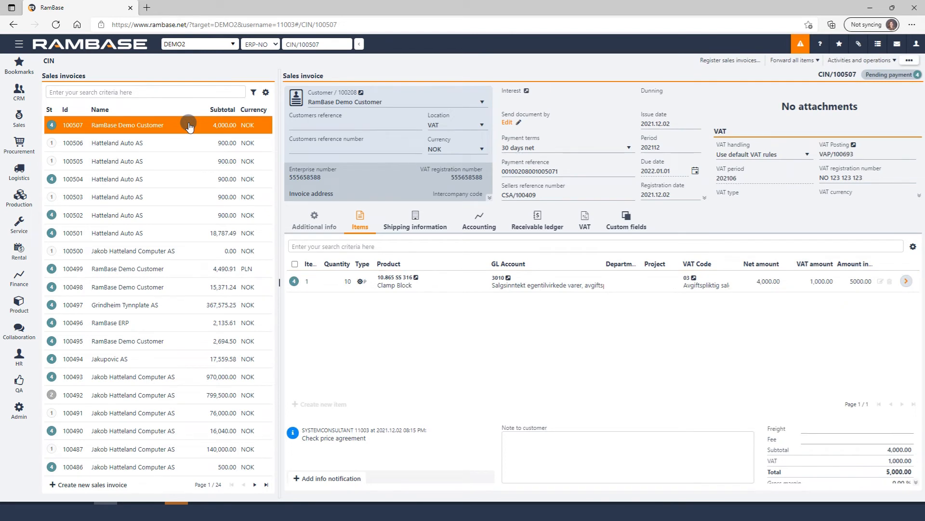
click(424, 231)
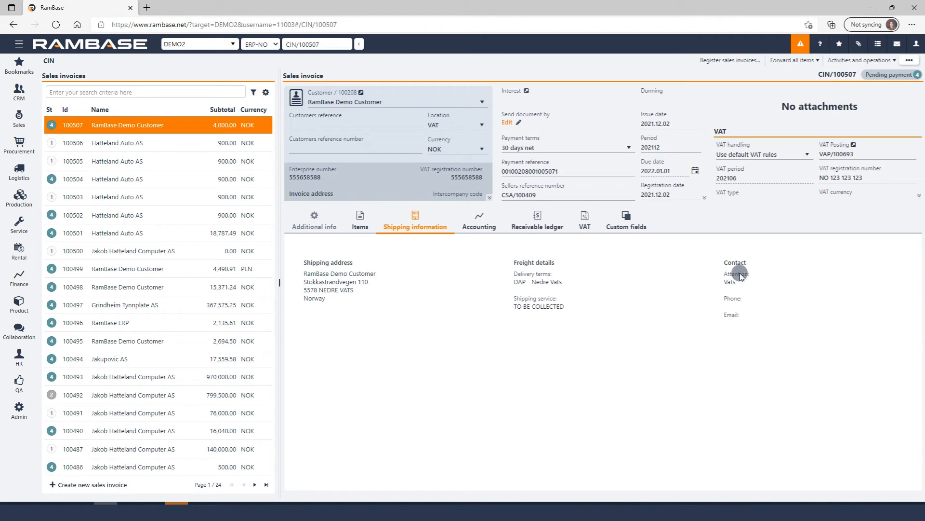
click(476, 226)
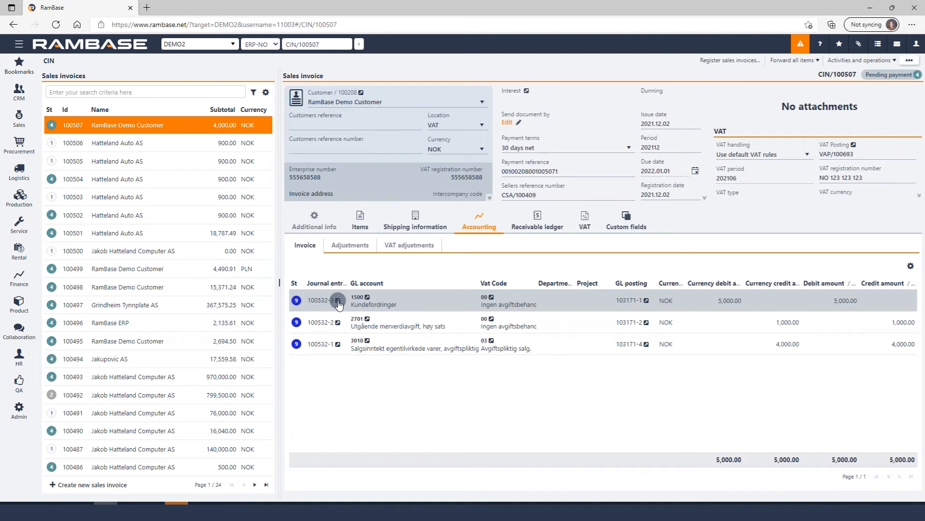
click(350, 245)
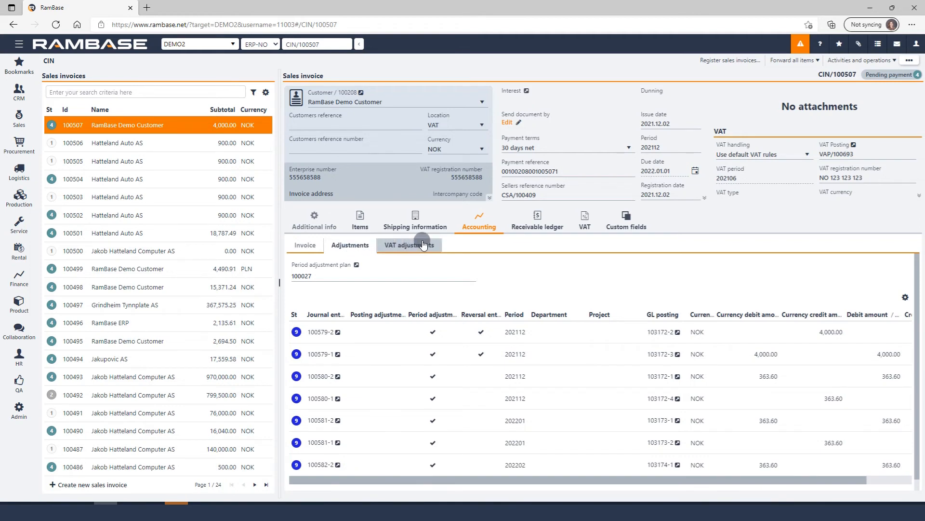
click(538, 218)
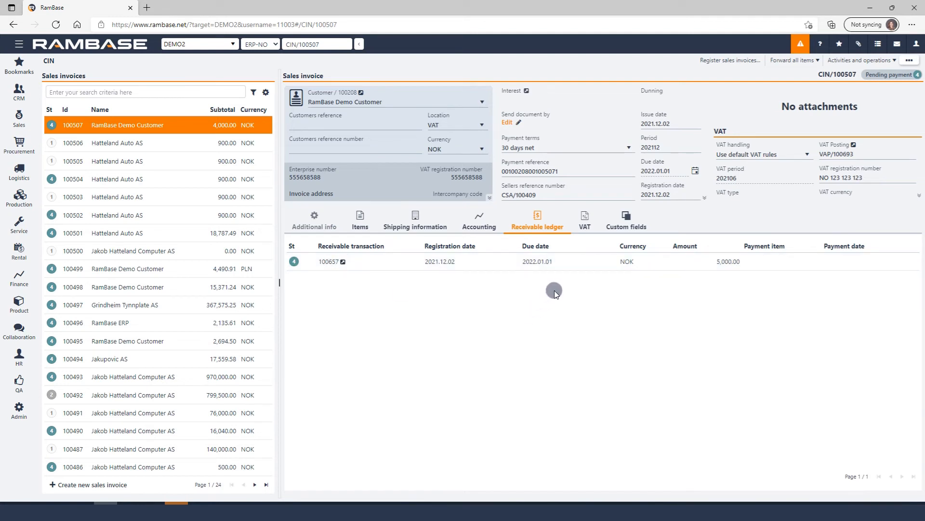
click(583, 222)
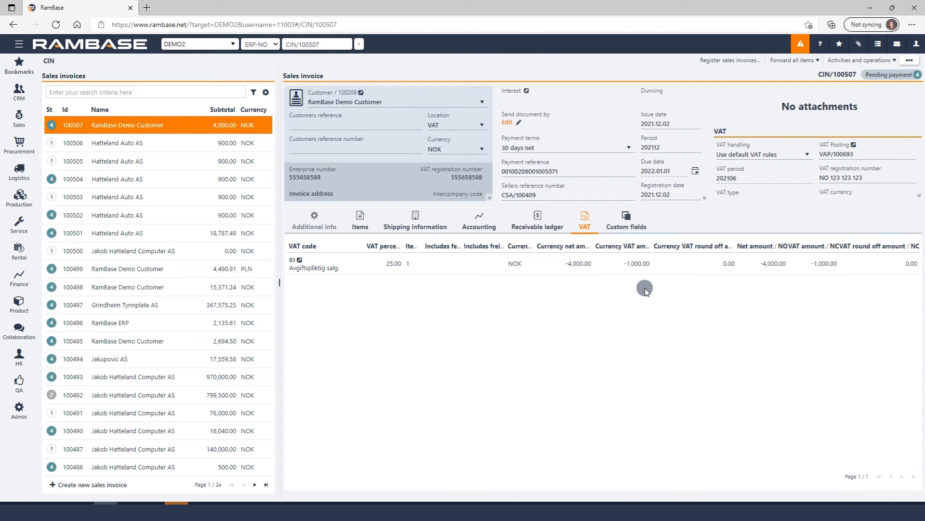
Step: Open the details of the invoice's Clamp Block item and examine its full accounting settings and landed cost
click(357, 225)
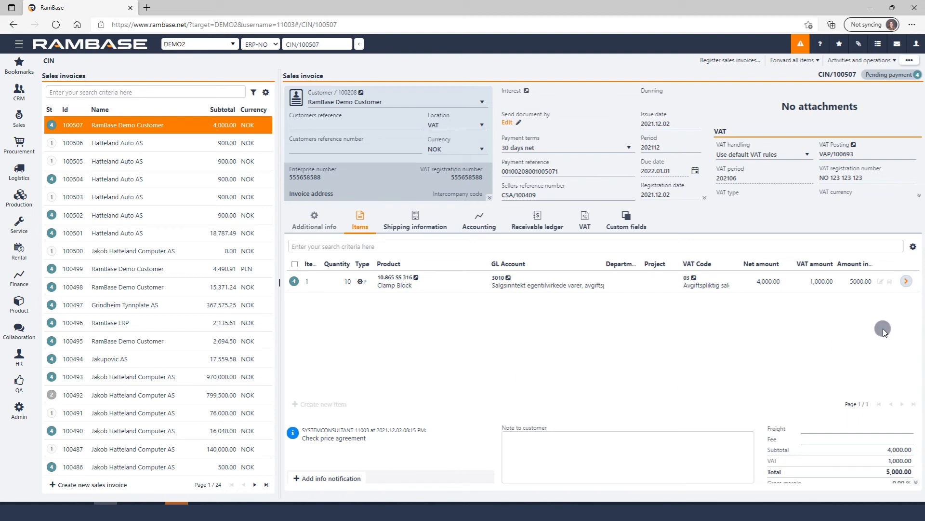
click(906, 281)
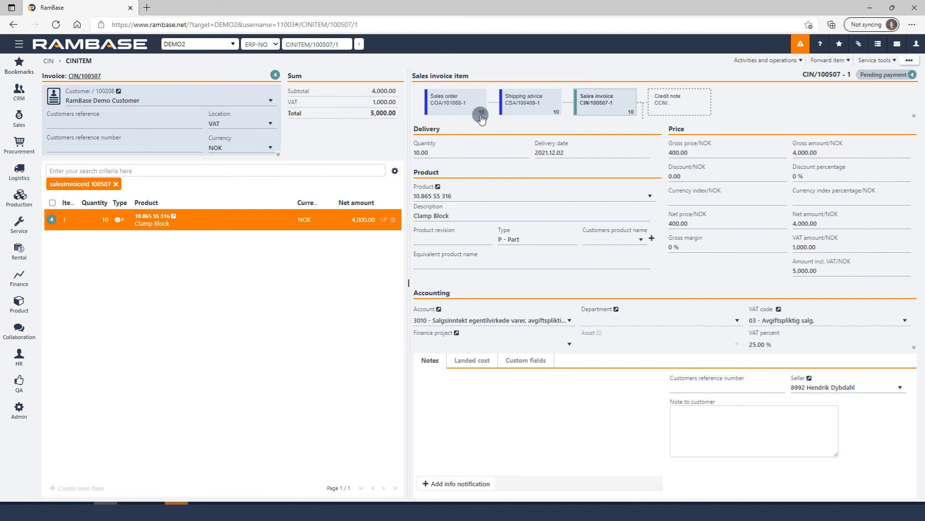
click(691, 146)
click(913, 347)
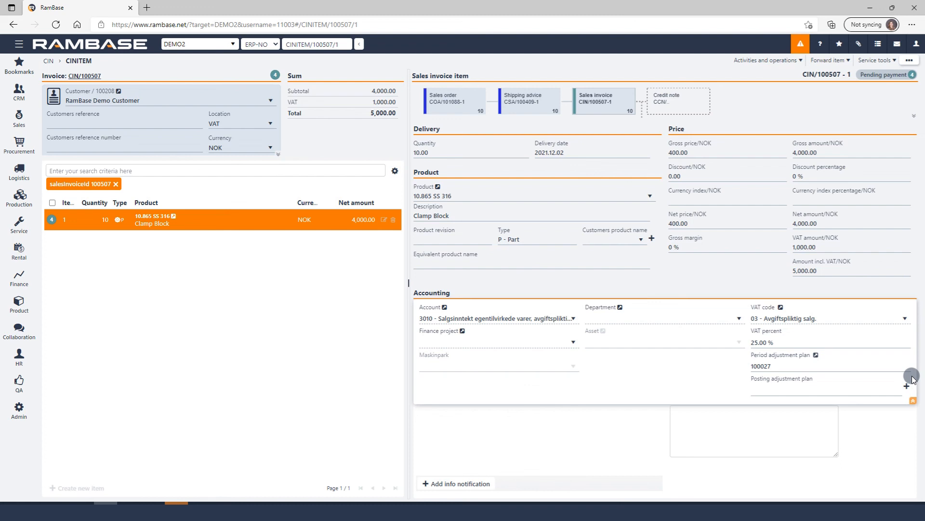
click(911, 402)
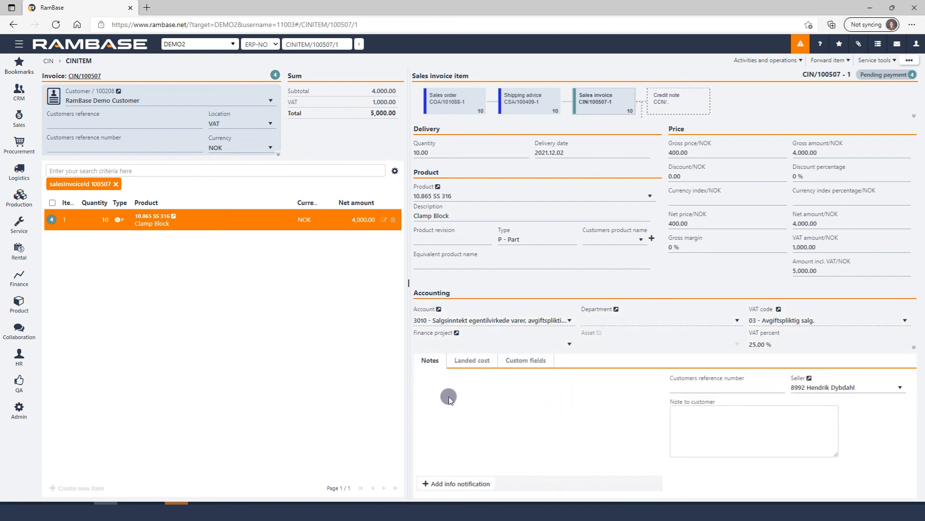
click(474, 361)
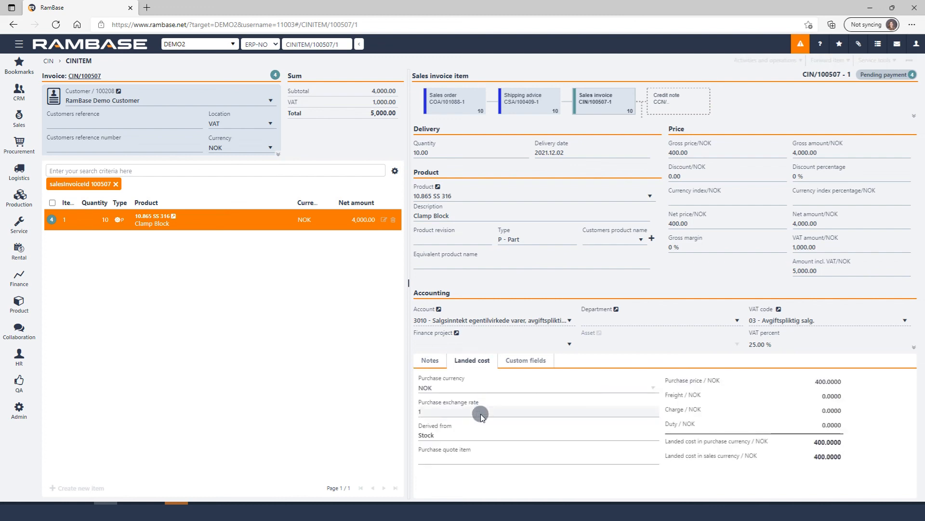
click(435, 361)
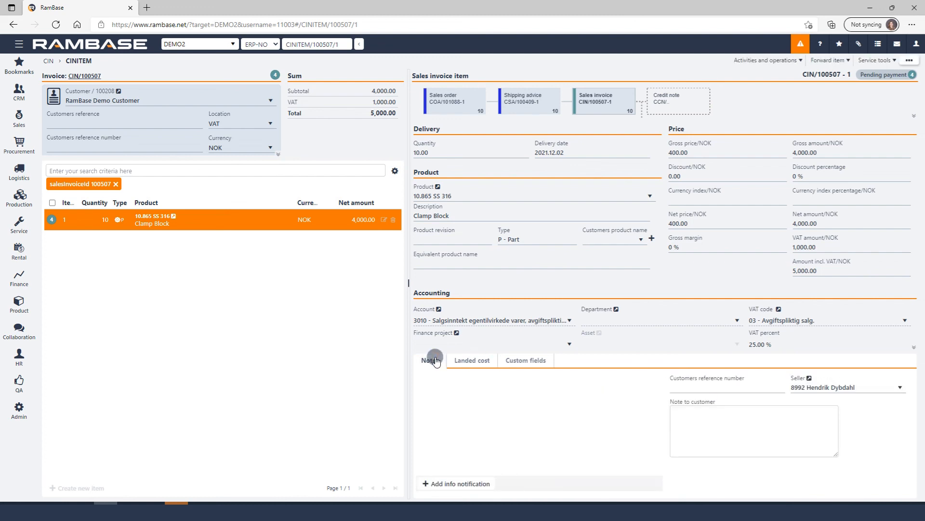